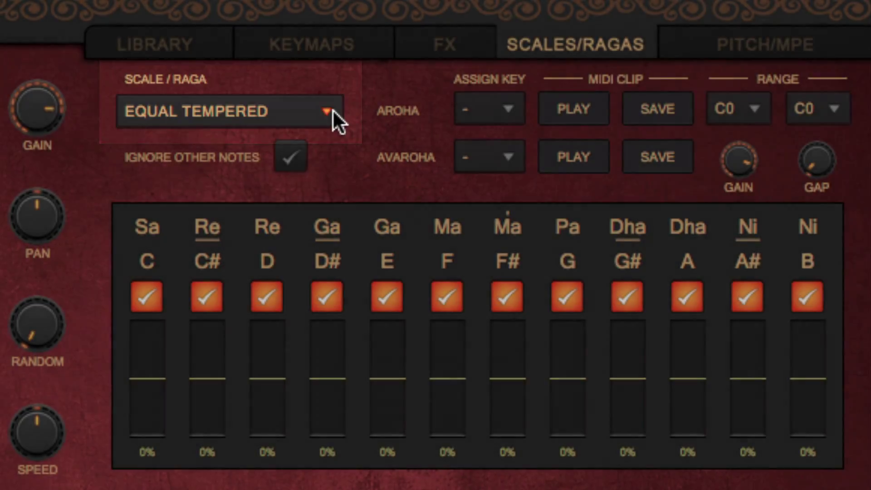
Step: Select the raga Bahar in place of Equal Tempered and turn on Ignore Other Notes
click(333, 111)
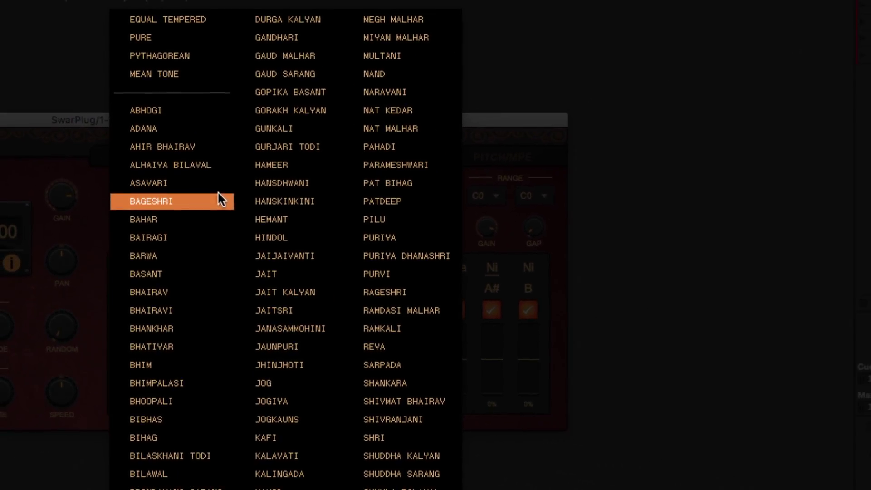
click(211, 215)
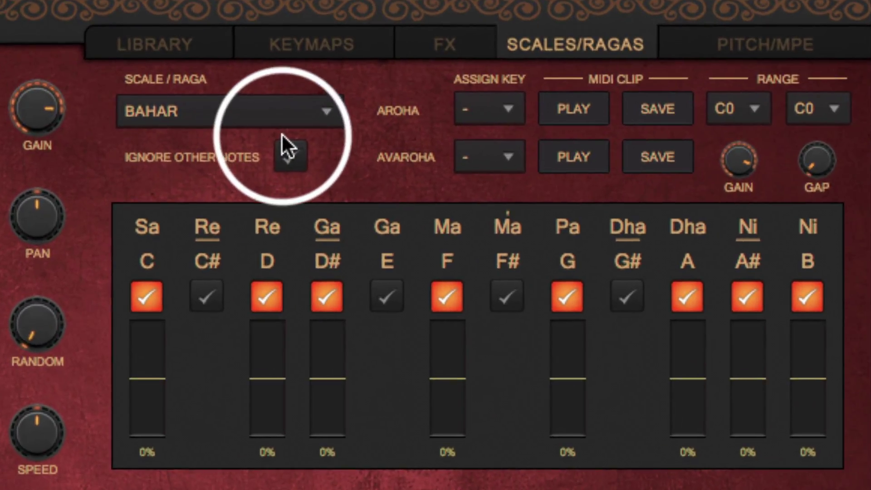
click(289, 150)
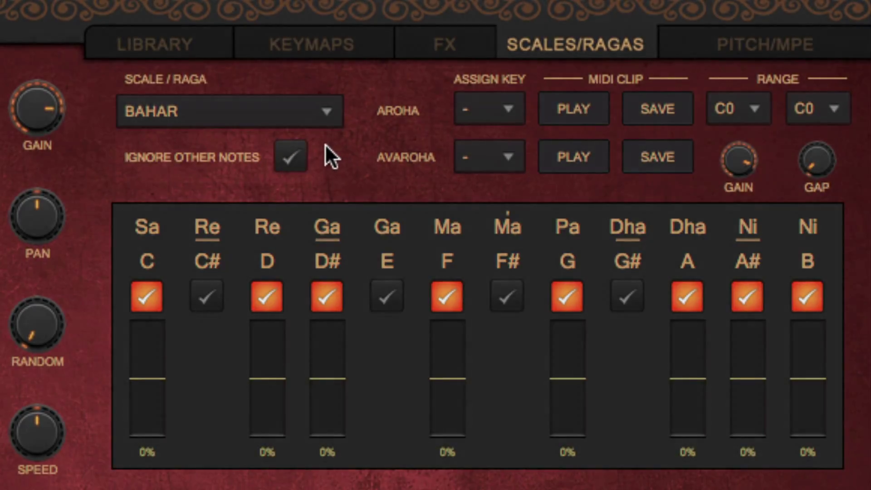
click(302, 149)
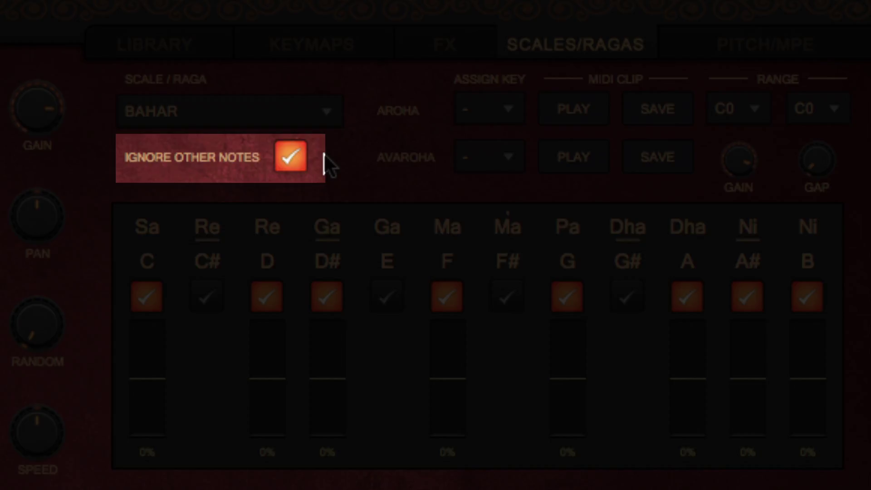
click(299, 151)
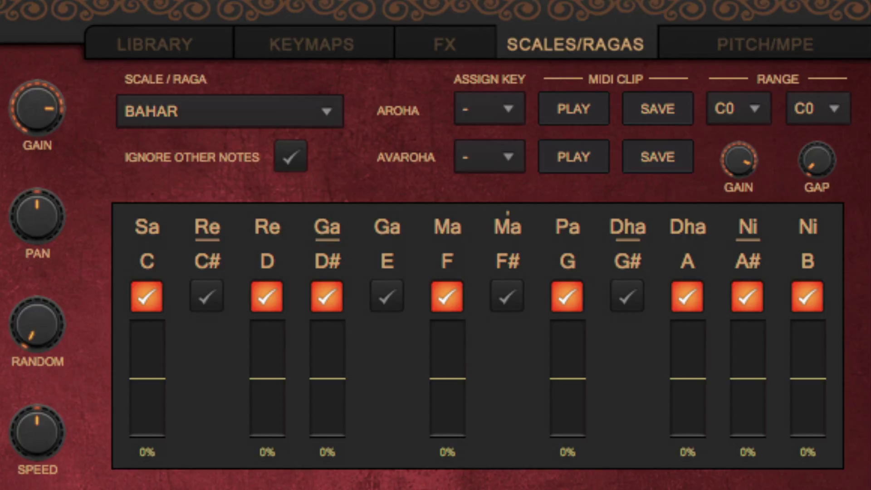
Step: Move the raga's Sa root note from C to E
click(150, 257)
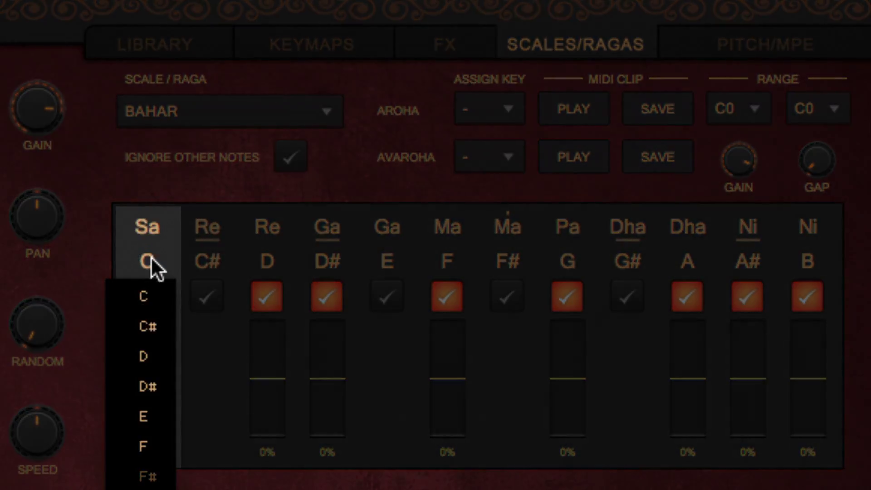
click(144, 417)
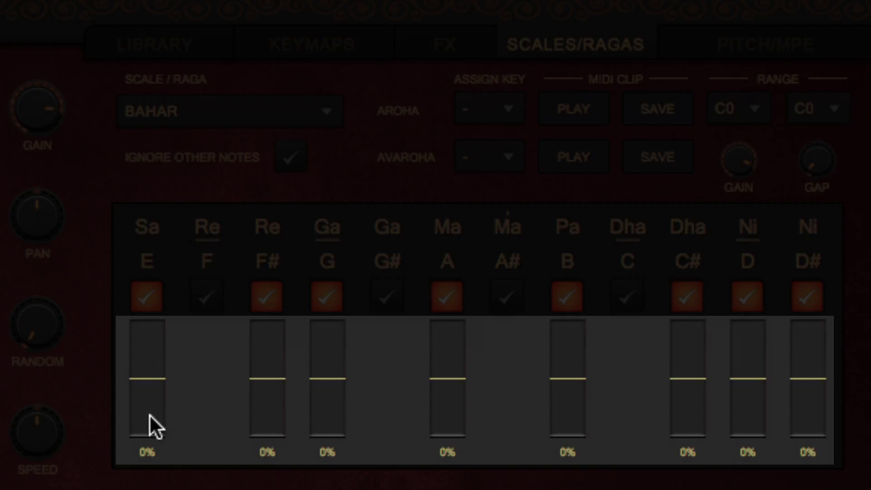
click(140, 371)
drag(140, 372, 148, 432)
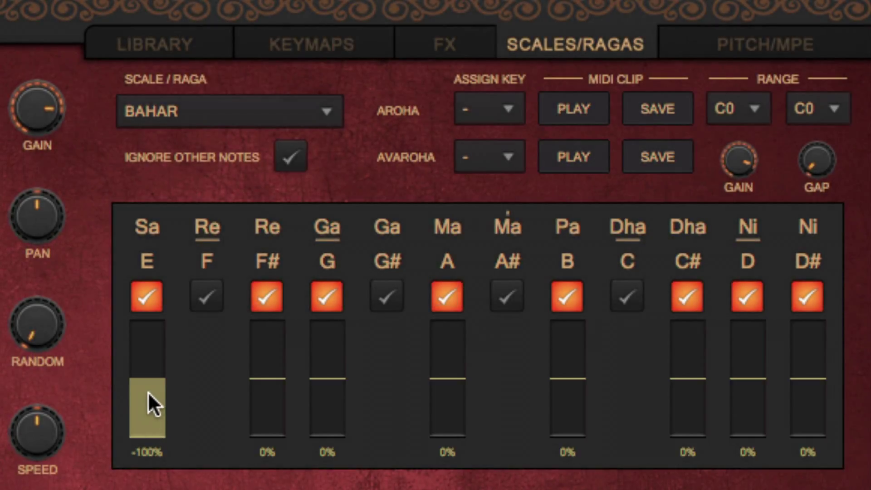
double_click(146, 379)
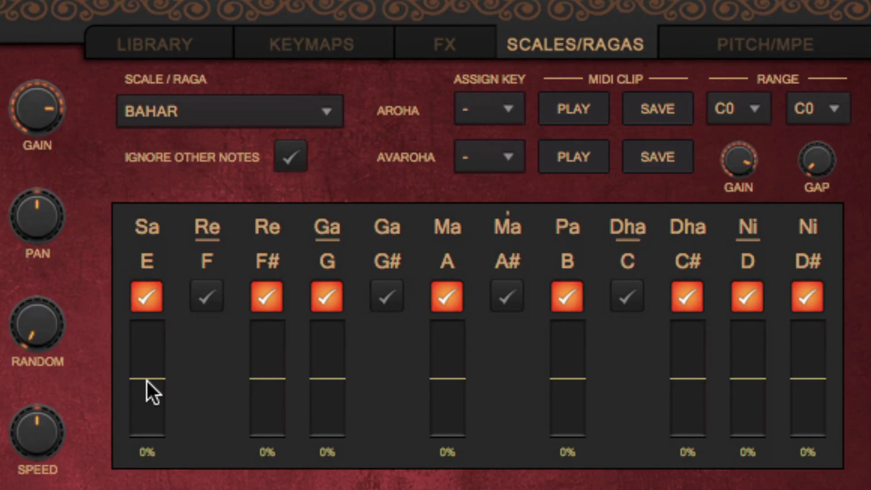
click(155, 296)
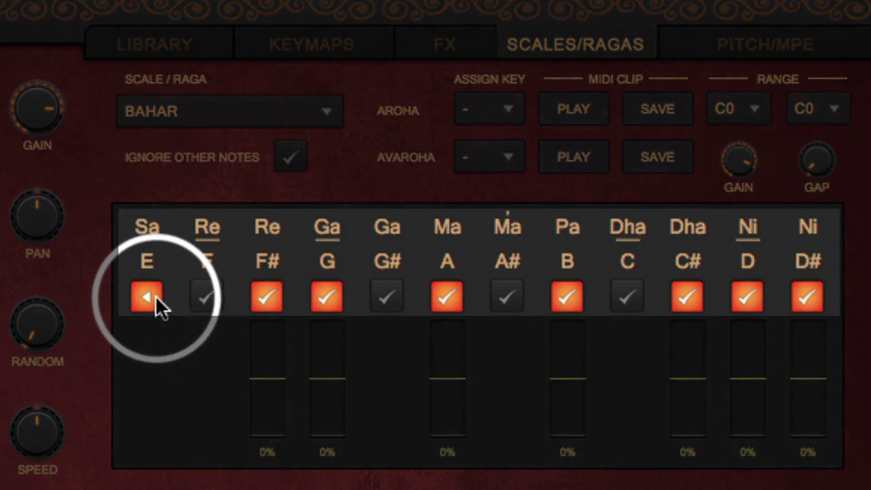
click(156, 296)
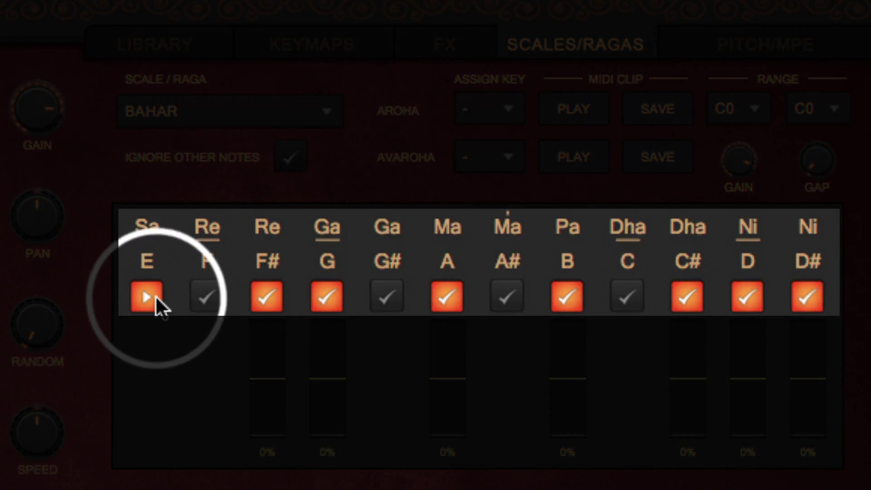
click(156, 297)
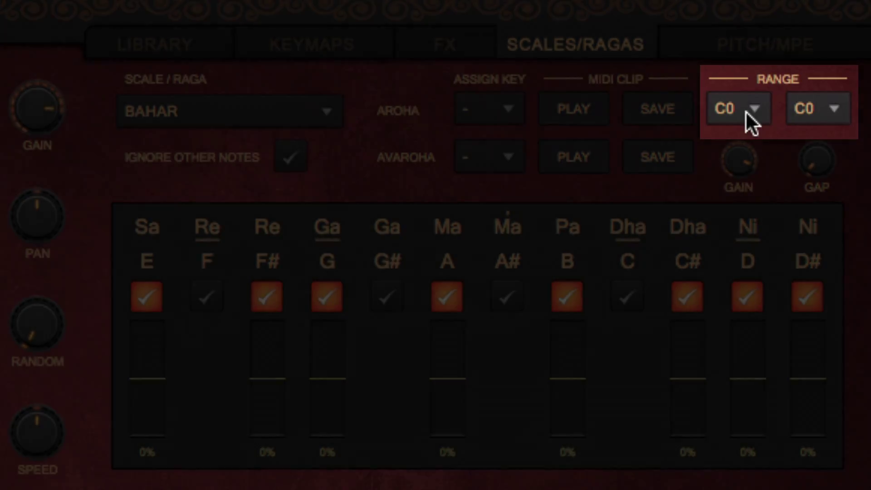
Step: Set the raga range to start at C0 and end at B0
click(751, 110)
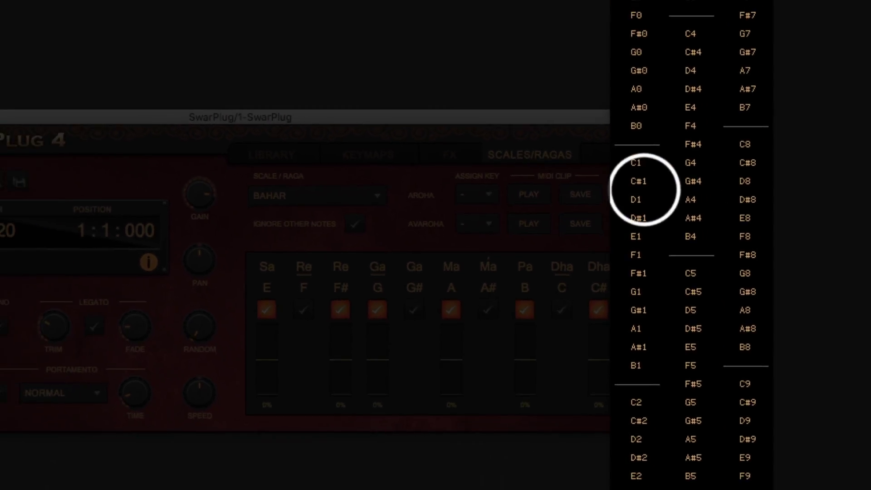
click(657, 1)
click(685, 199)
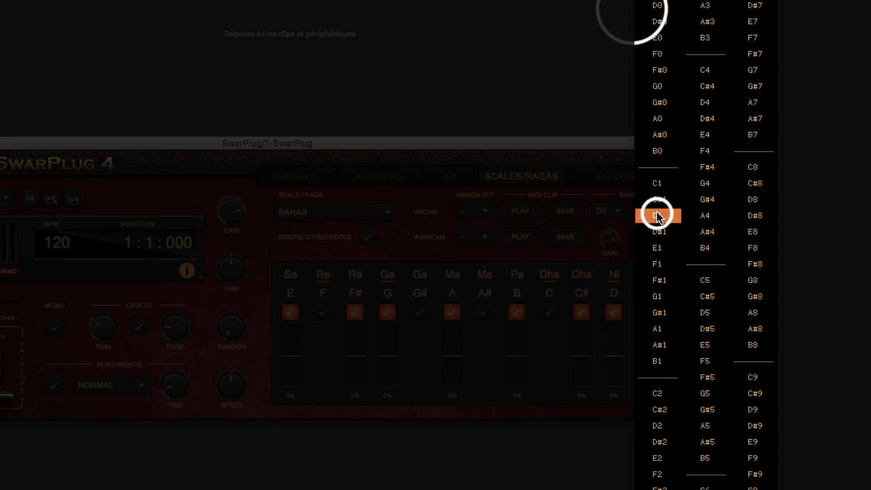
click(672, 159)
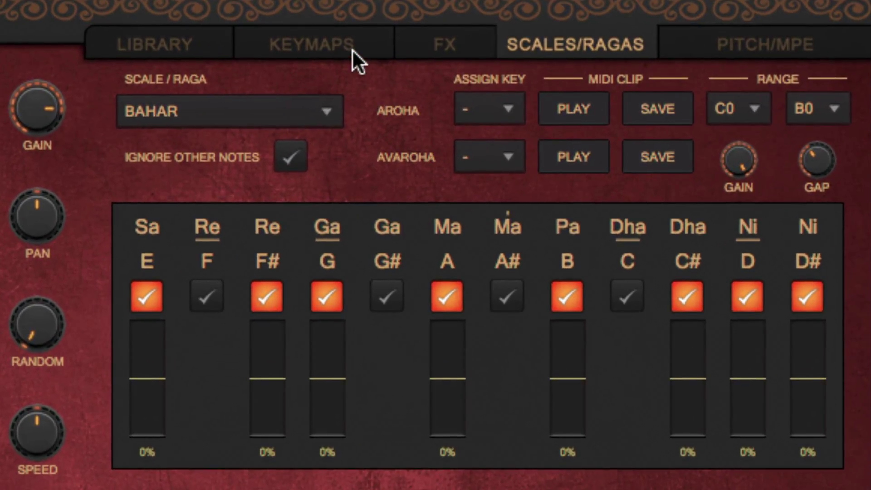
Step: Check the new range on the Keymaps page, then play the aroha clip
click(352, 49)
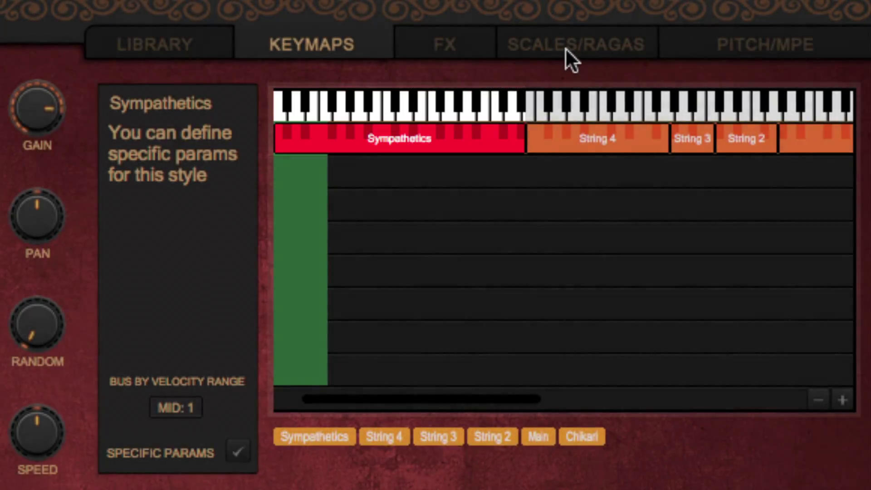
click(566, 50)
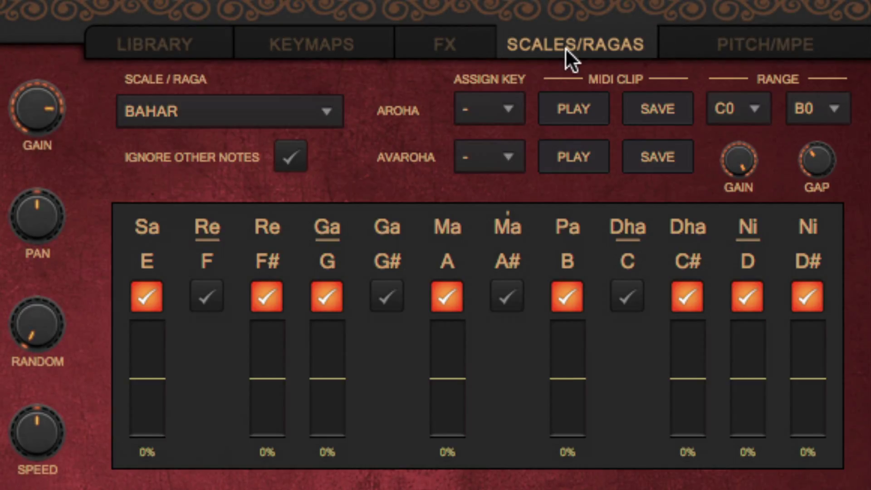
click(571, 99)
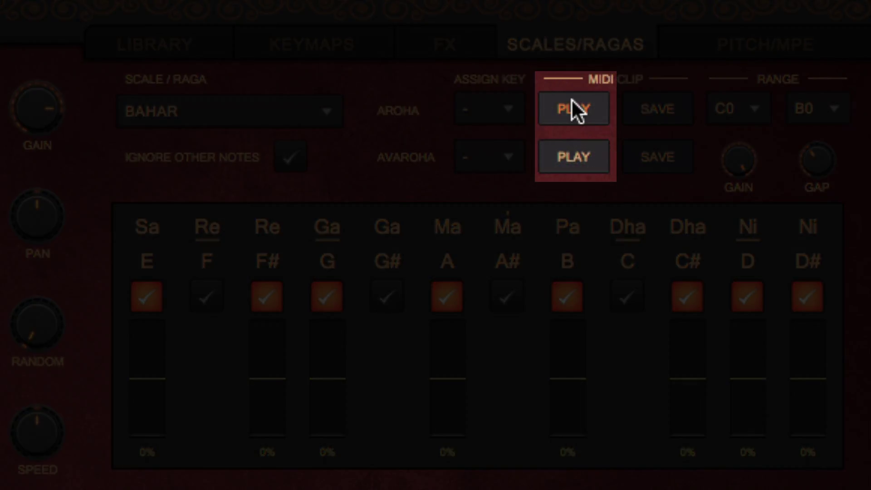
click(576, 150)
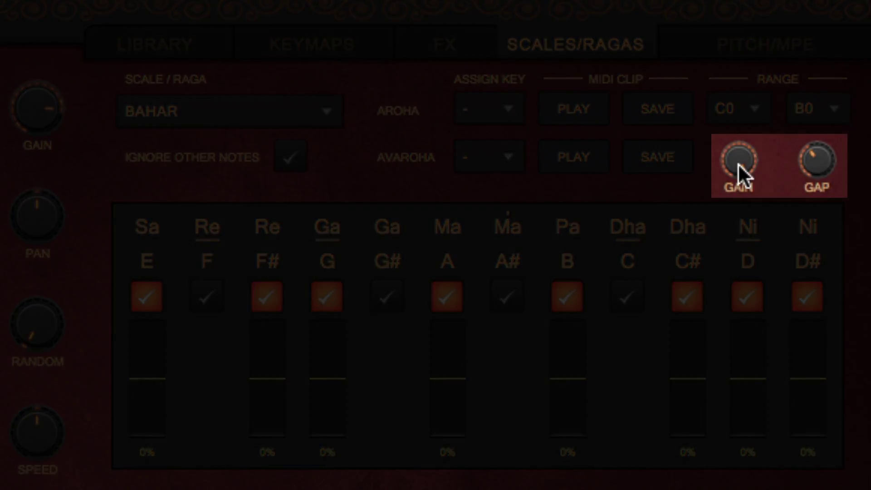
drag(739, 163, 735, 189)
drag(801, 148, 807, 207)
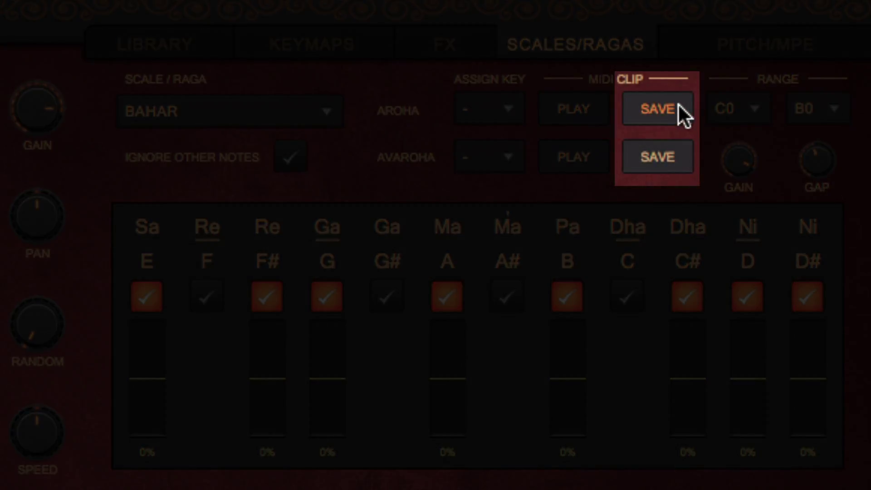
click(679, 105)
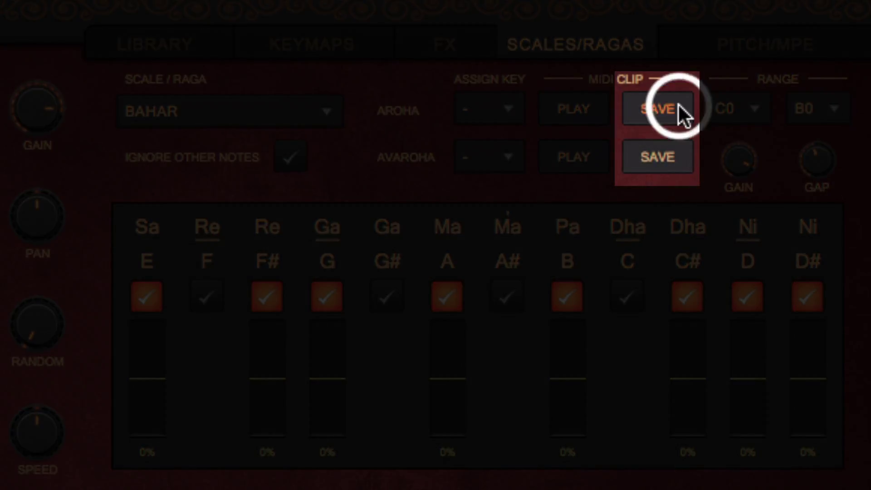
click(671, 152)
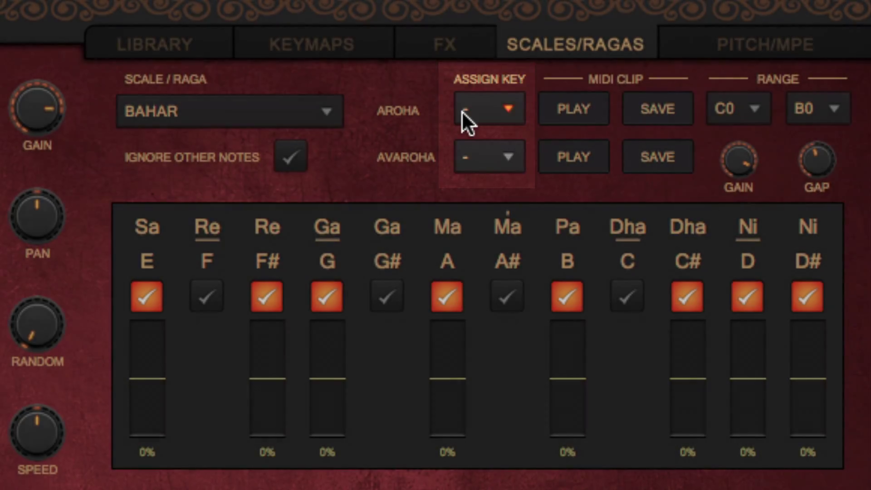
Step: Assign C1 as the Aroha trigger key and C#1 as the Avaroha key, then verify on Keymaps
click(461, 111)
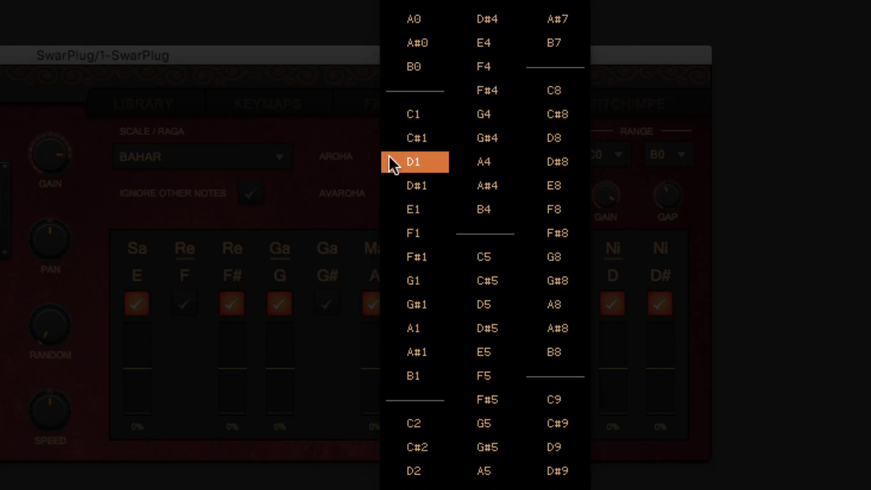
click(411, 117)
click(415, 188)
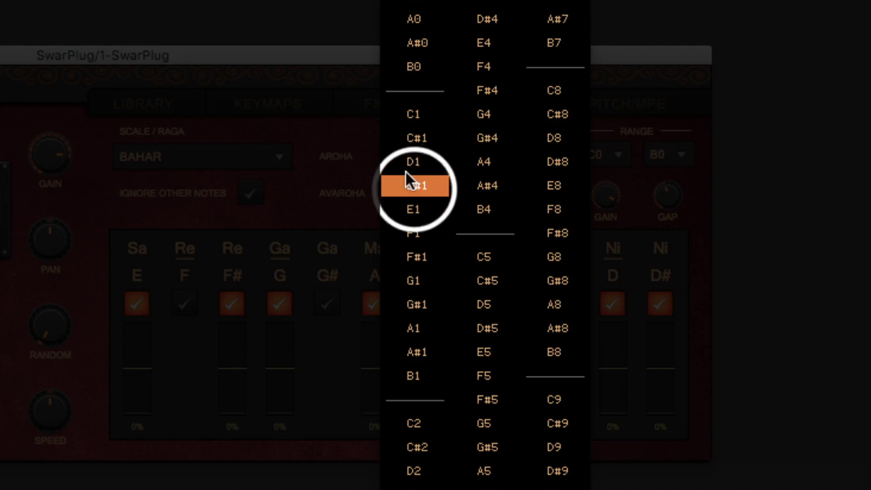
click(417, 140)
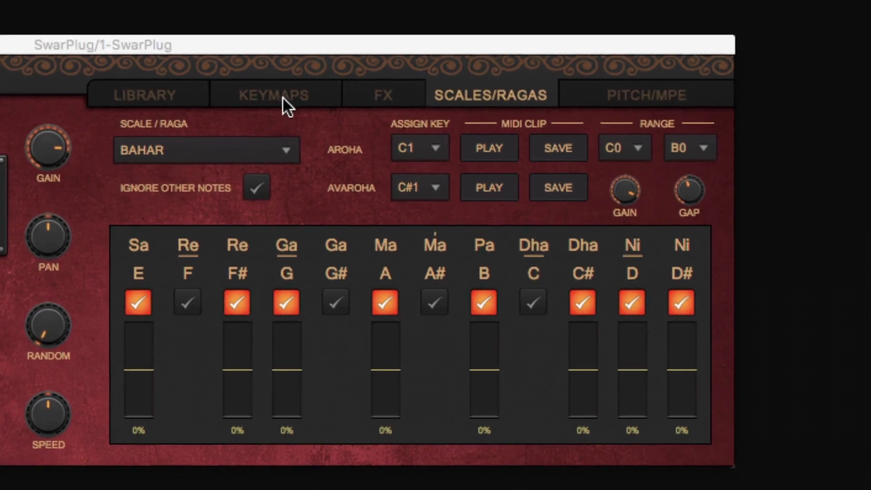
click(283, 96)
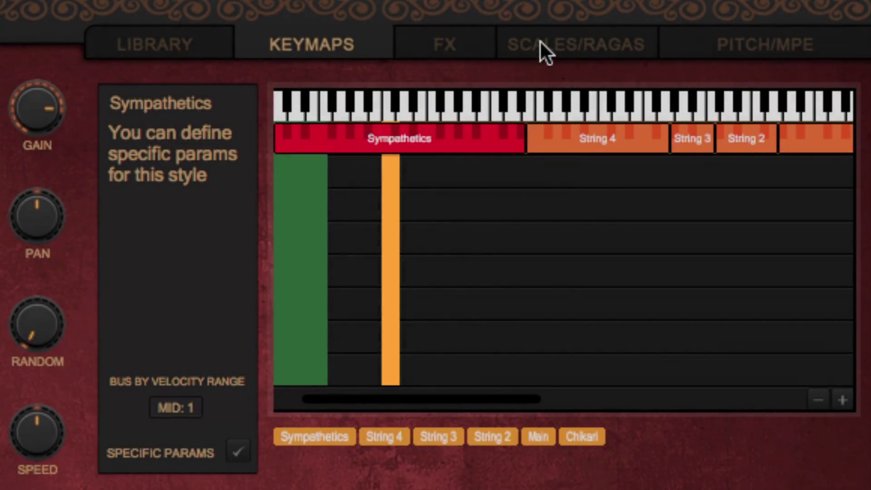
click(540, 42)
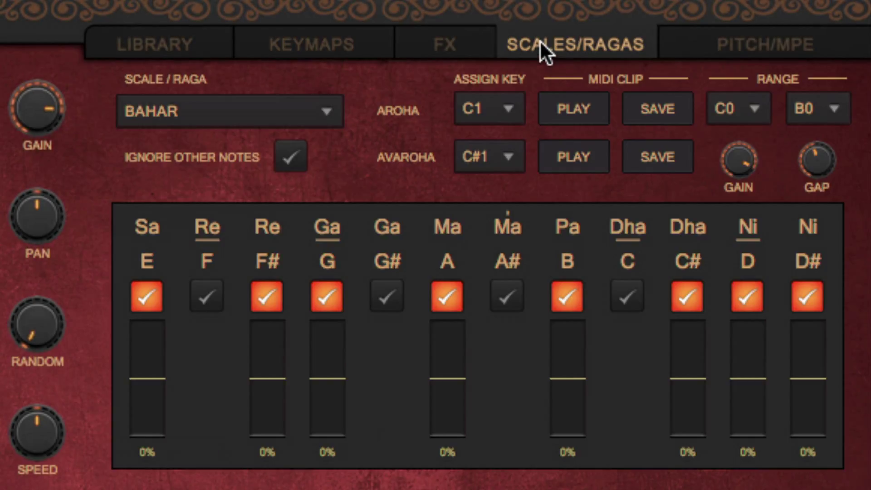